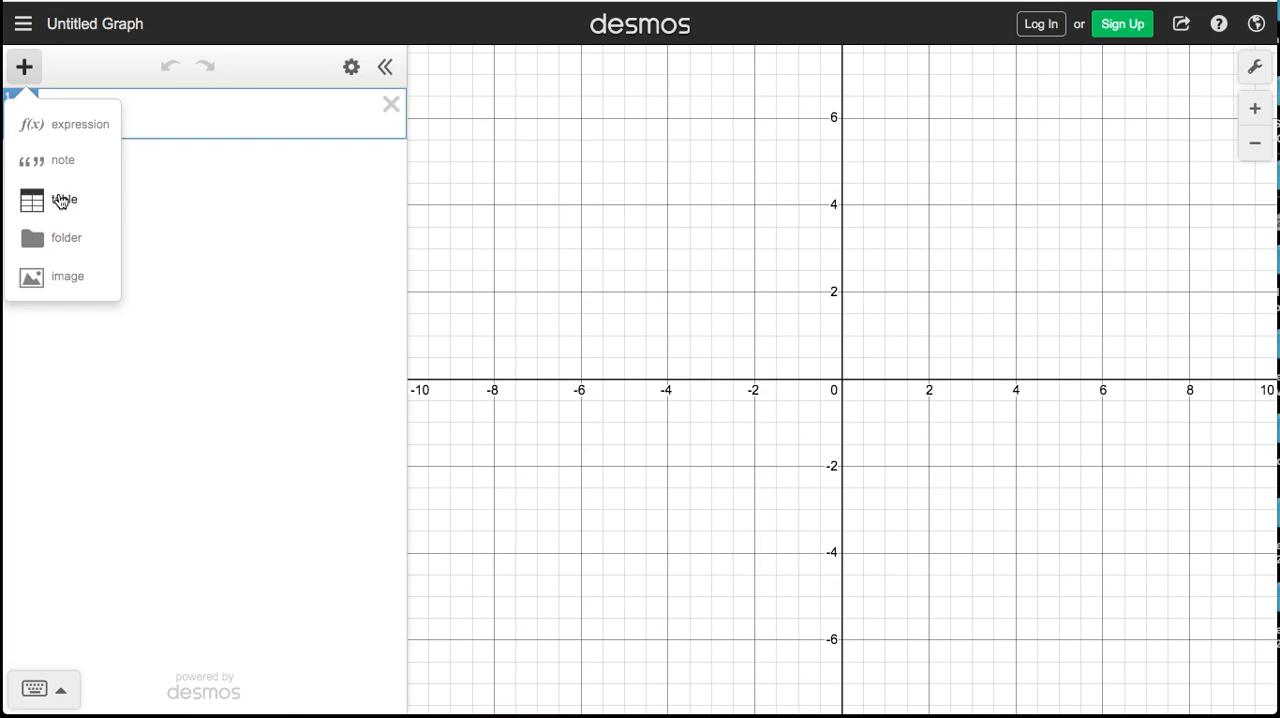
Insert a table and enter 1, 2, 3, 4 and 5 in its x₁ column
{"action": "left_click", "coordinate": [61, 200]}
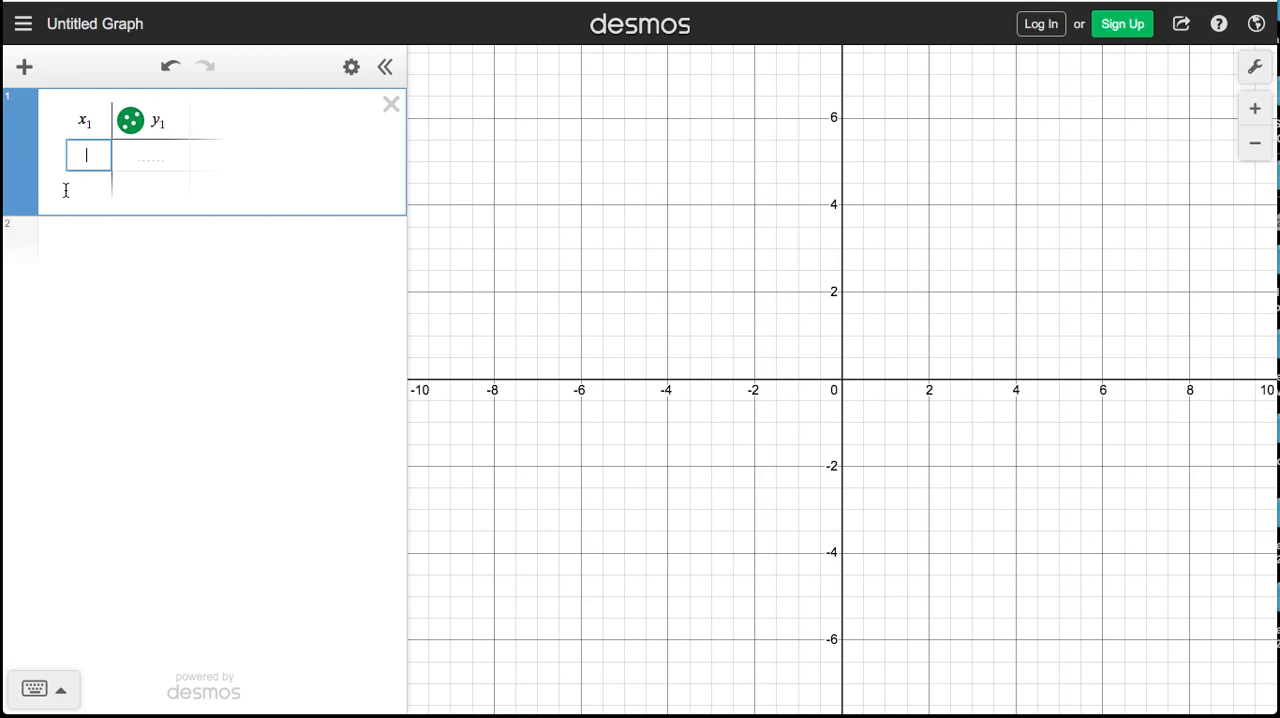
{"action": "type", "text": "1"}
{"action": "key", "text": "Return"}
{"action": "type", "text": "2"}
{"action": "key", "text": "Return"}
{"action": "type", "text": "3"}
{"action": "key", "text": "Return"}
{"action": "type", "text": "4"}
{"action": "key", "text": "Return"}
{"action": "type", "text": "5"}
Fill the table's y₁ column with 1, 4, 9, 16 and 25, starting beside x₁ = 1
{"action": "key", "text": "Up"}
{"action": "key", "text": "Up"}
{"action": "key", "text": "Up"}
{"action": "key", "text": "Up"}
{"action": "key", "text": "Right"}
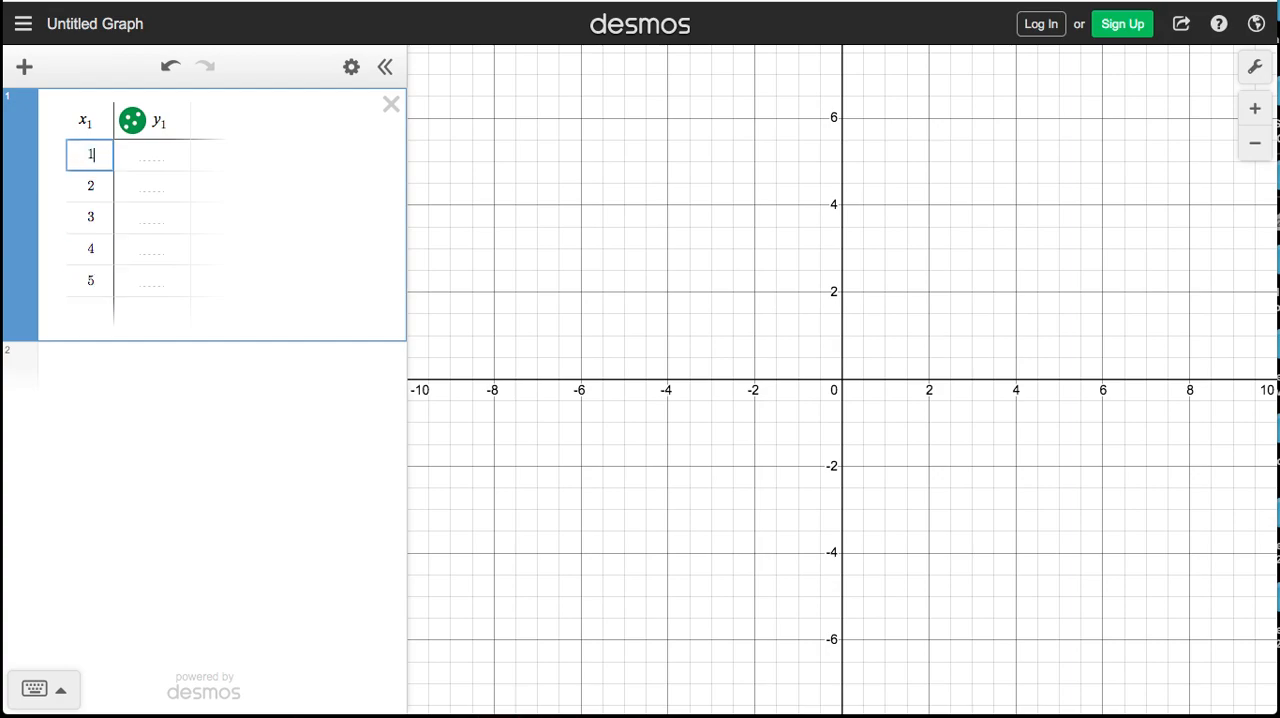
{"action": "left_click", "coordinate": [146, 154]}
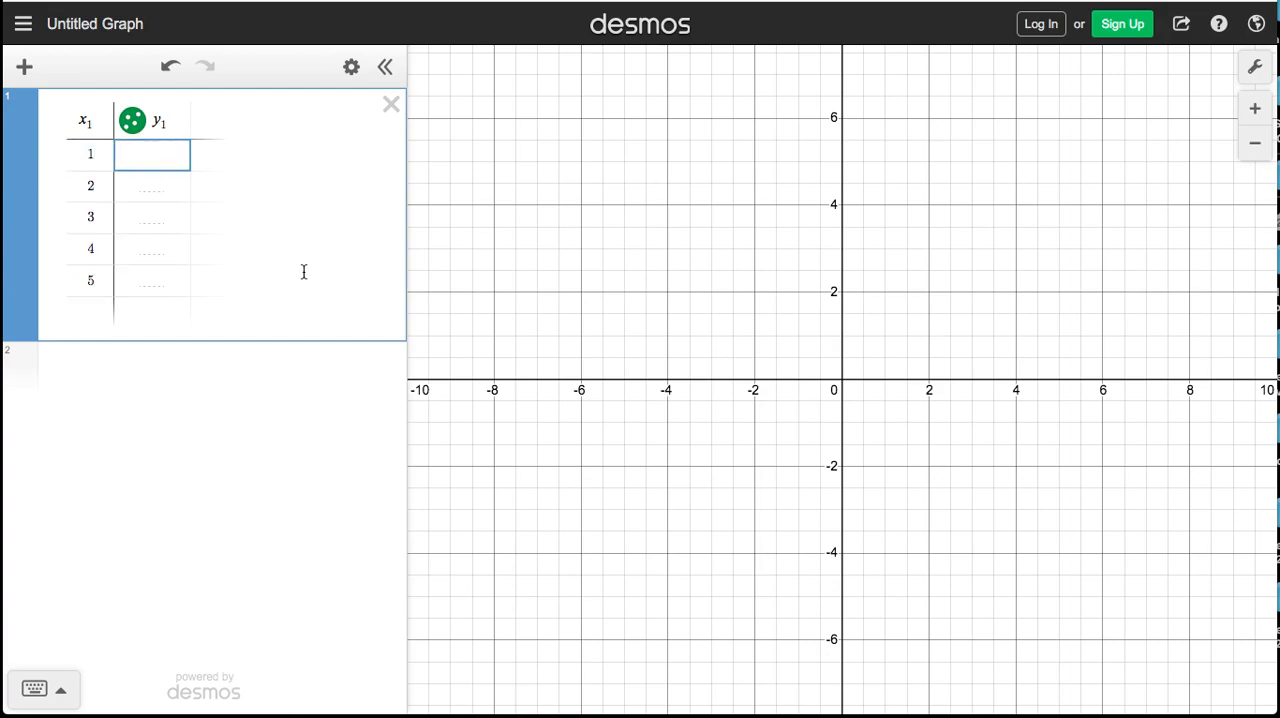
{"action": "type", "text": "1"}
{"action": "key", "text": "Return"}
{"action": "type", "text": "4"}
{"action": "key", "text": "Return"}
{"action": "type", "text": "9"}
{"action": "key", "text": "Return"}
{"action": "type", "text": "16"}
{"action": "key", "text": "Return"}
{"action": "type", "text": "25"}
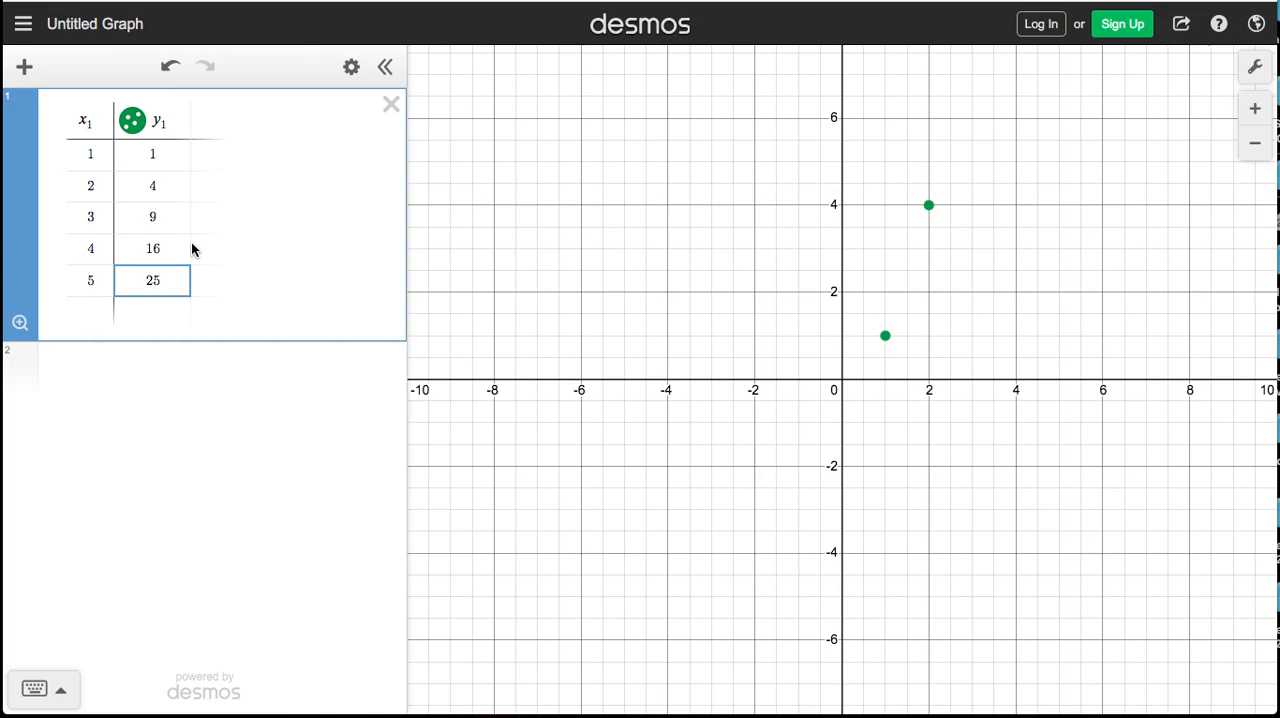
{"action": "key", "text": "Up"}
{"action": "key", "text": "Up"}
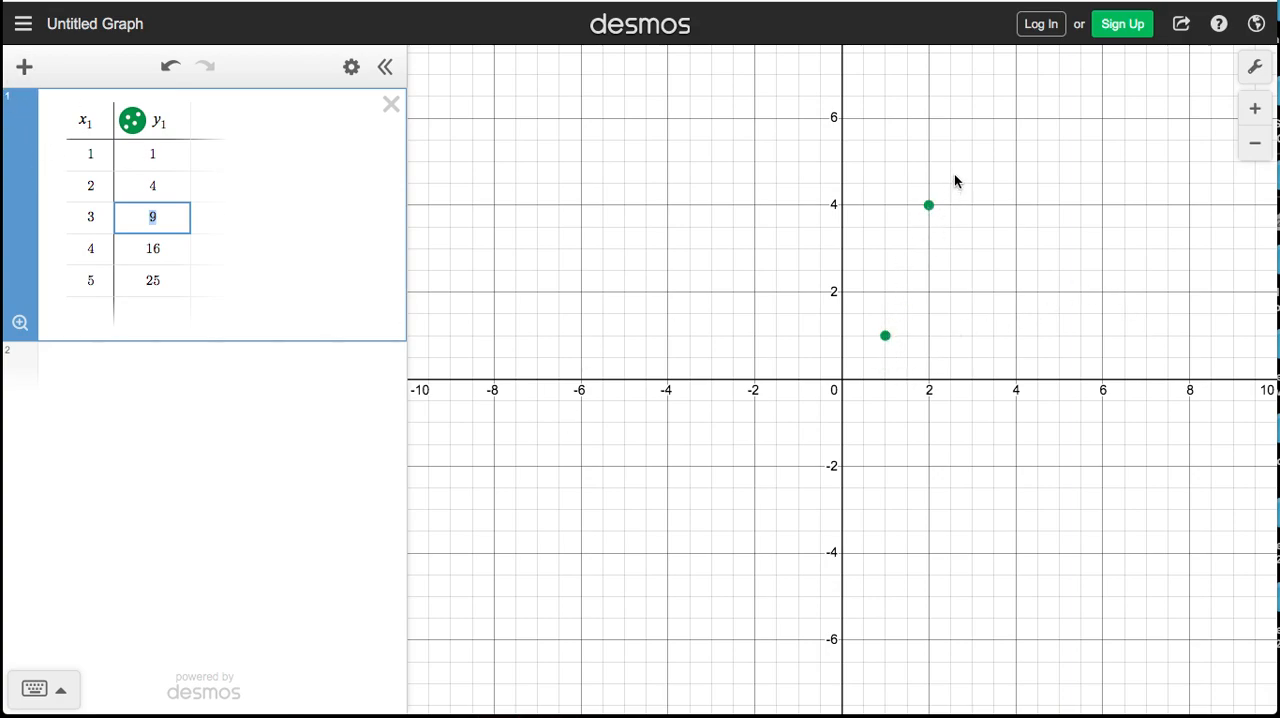
{"action": "left_click", "coordinate": [135, 124]}
{"action": "left_click", "coordinate": [137, 126]}
{"action": "left_click", "coordinate": [137, 126]}
{"action": "left_click", "coordinate": [137, 126]}
Add a new expression below the table and enter y₁ in it, without an equals sign
{"action": "left_click", "coordinate": [25, 68]}
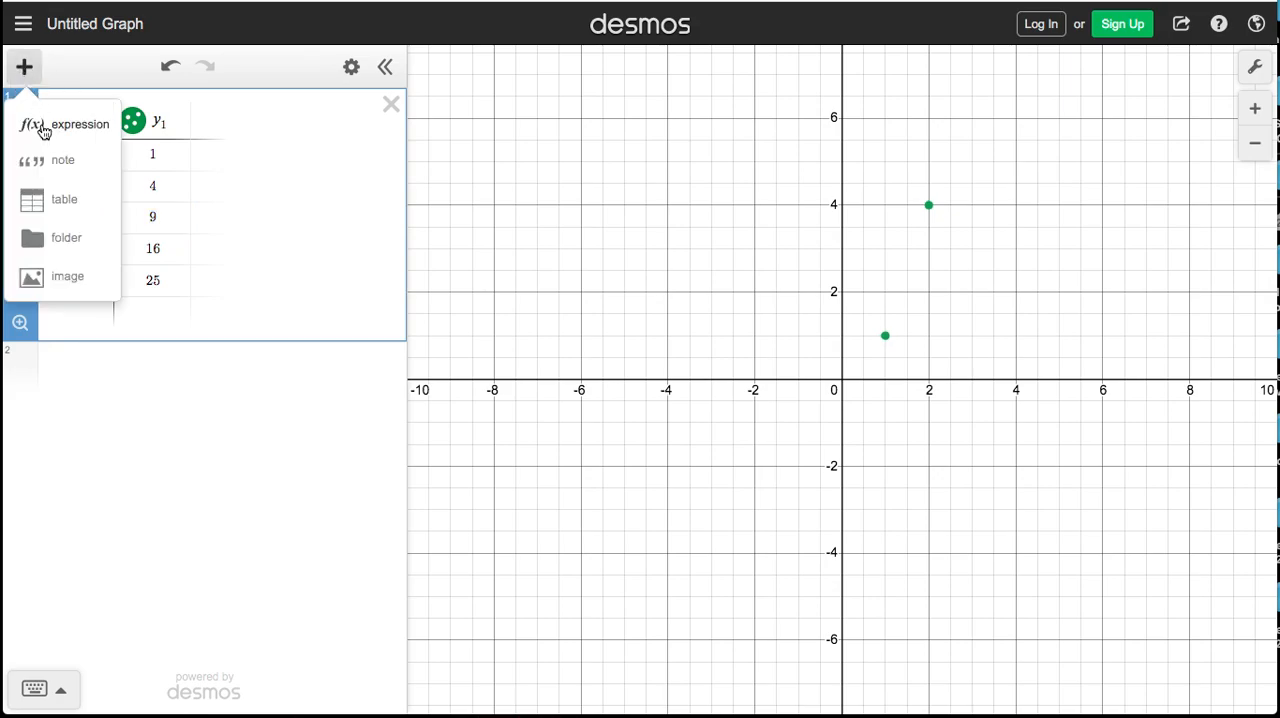
{"action": "left_click", "coordinate": [43, 128]}
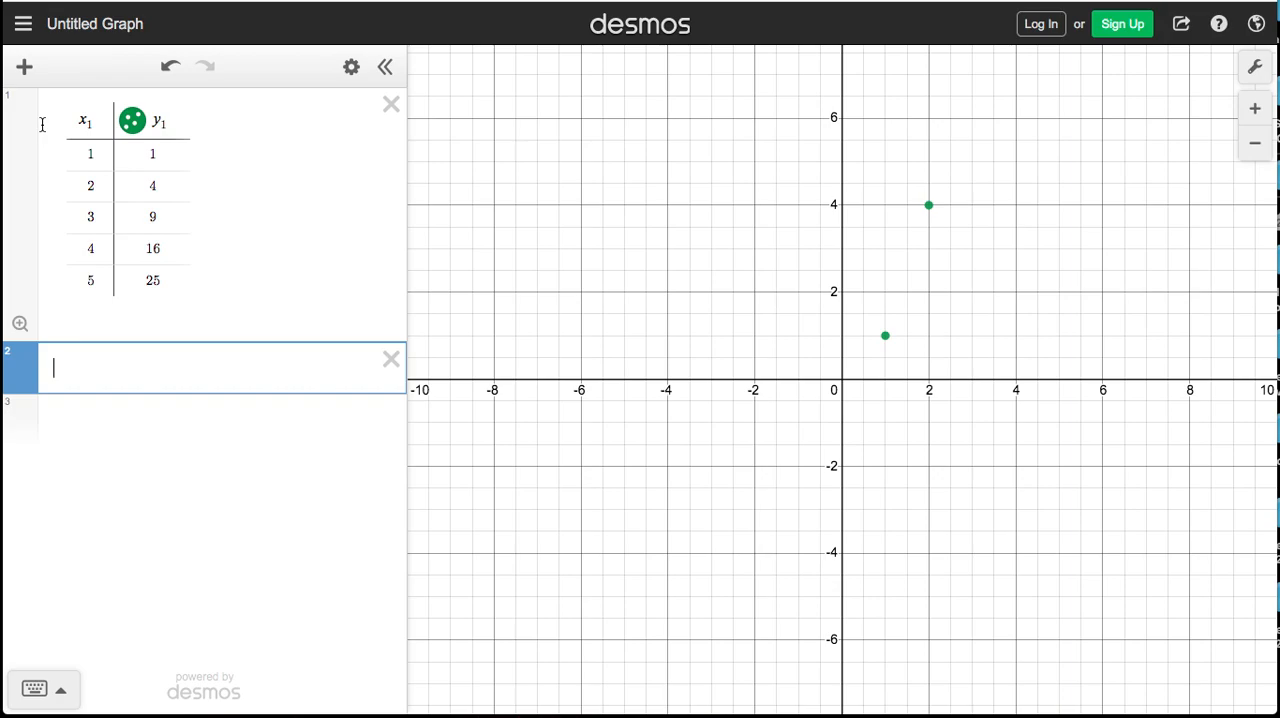
{"action": "type", "text": "y="}
{"action": "key", "text": "BackSpace"}
{"action": "type", "text": "1"}
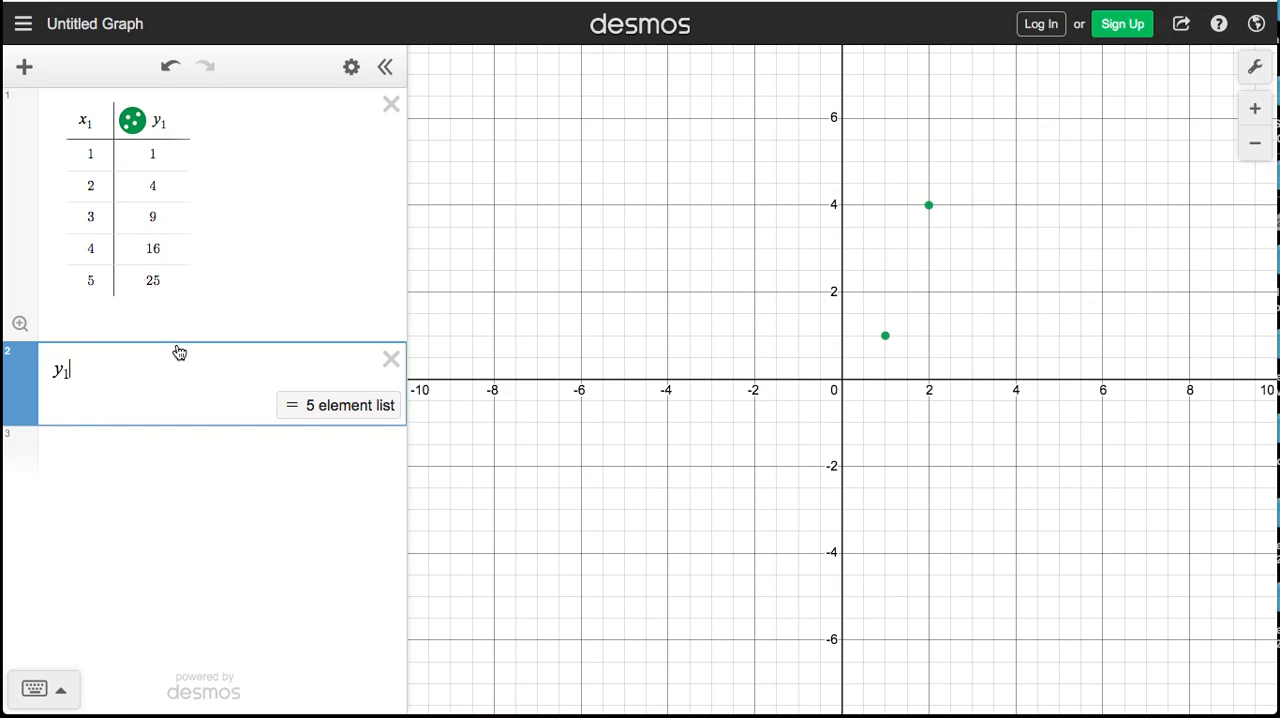
{"action": "type", "text": "="}
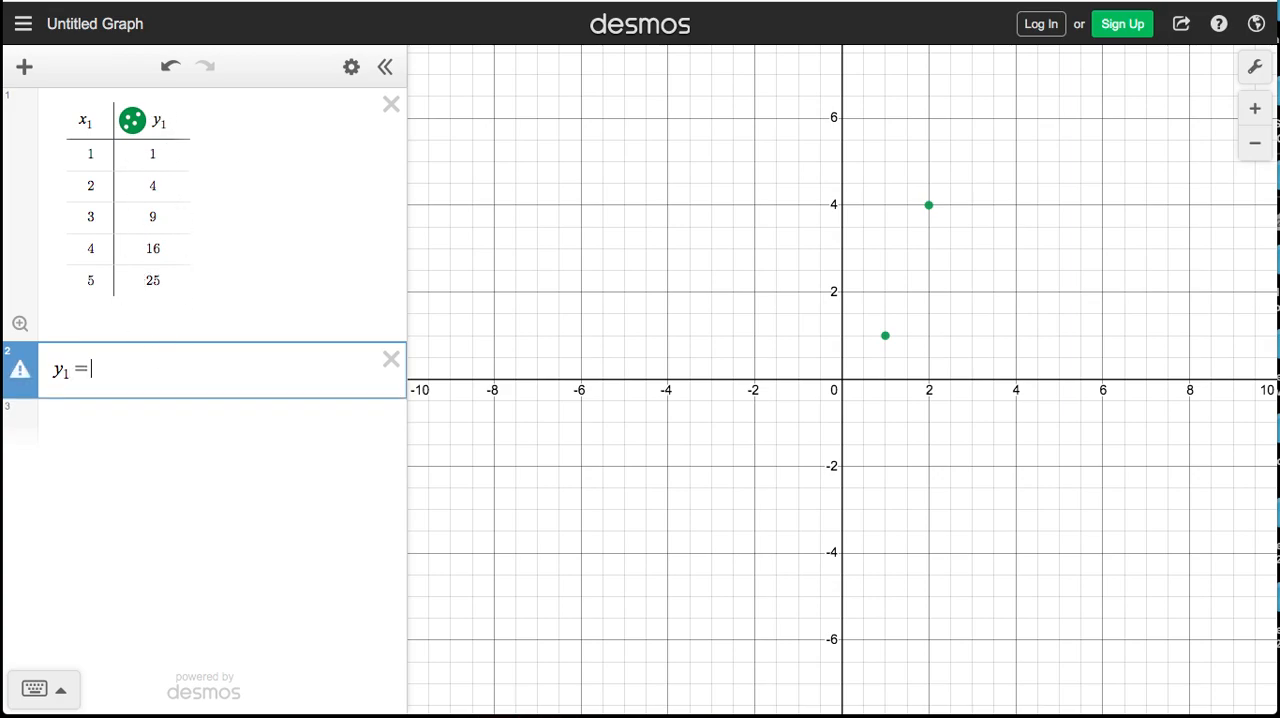
{"action": "key", "text": "BackSpace"}
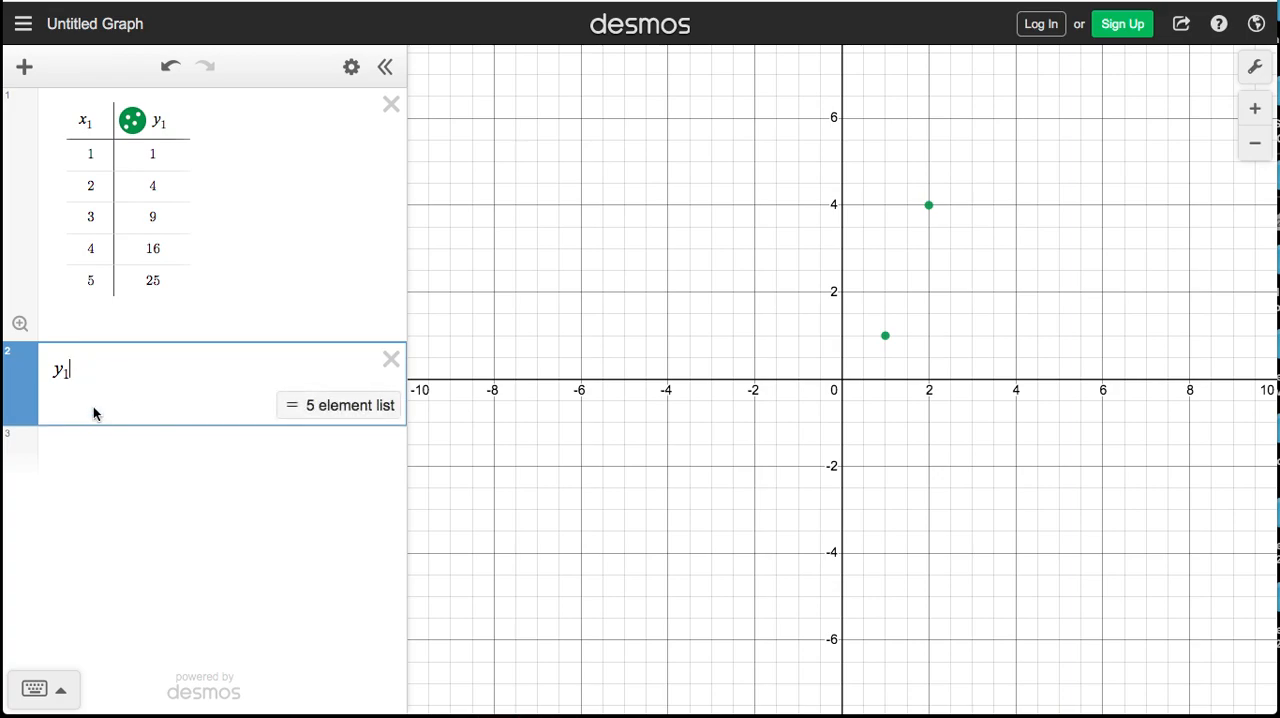
Complete the expression as the regression y₁ ~ ax₁, using the tilde from the on-screen keypad
{"action": "left_click", "coordinate": [60, 691]}
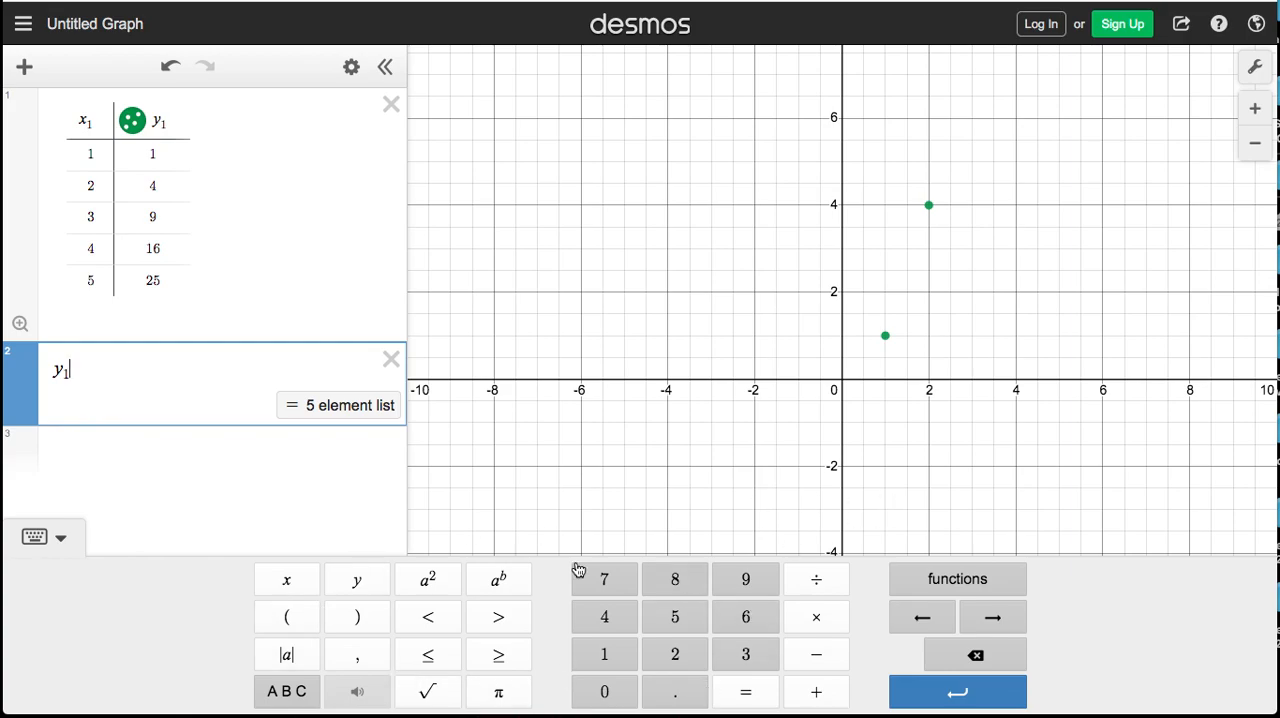
{"action": "left_click", "coordinate": [288, 692]}
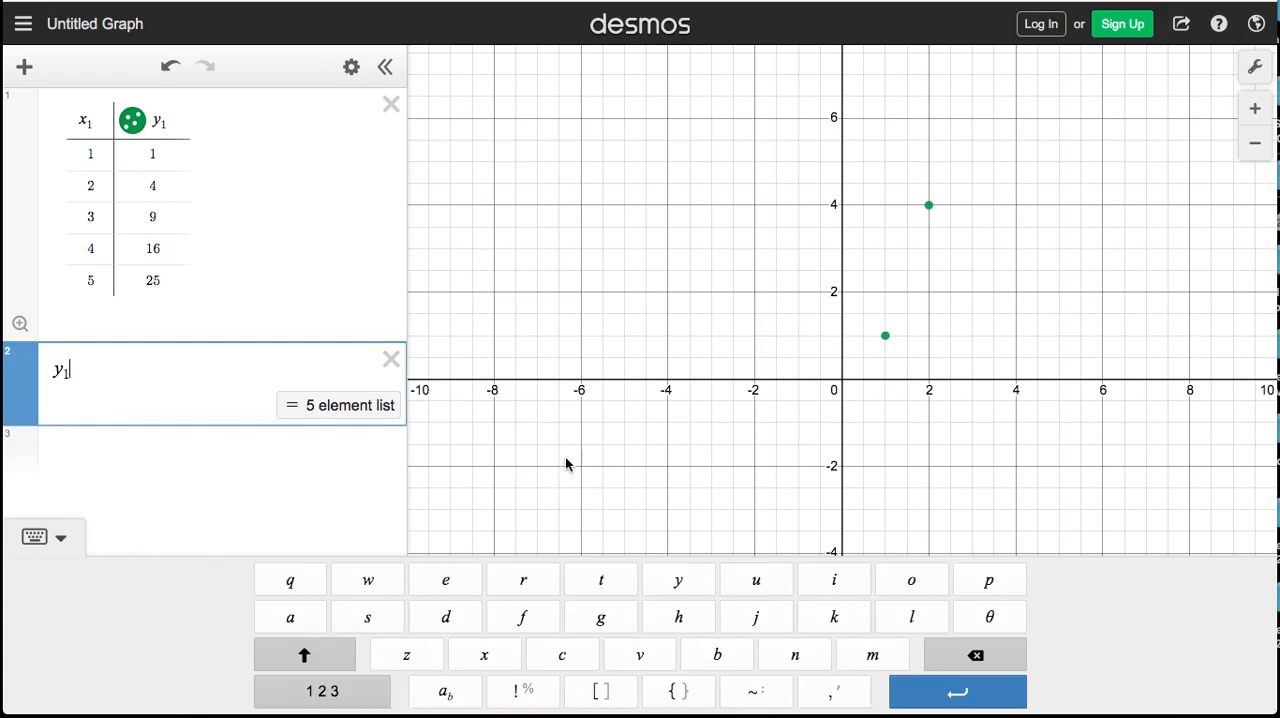
{"action": "left_click", "coordinate": [754, 692]}
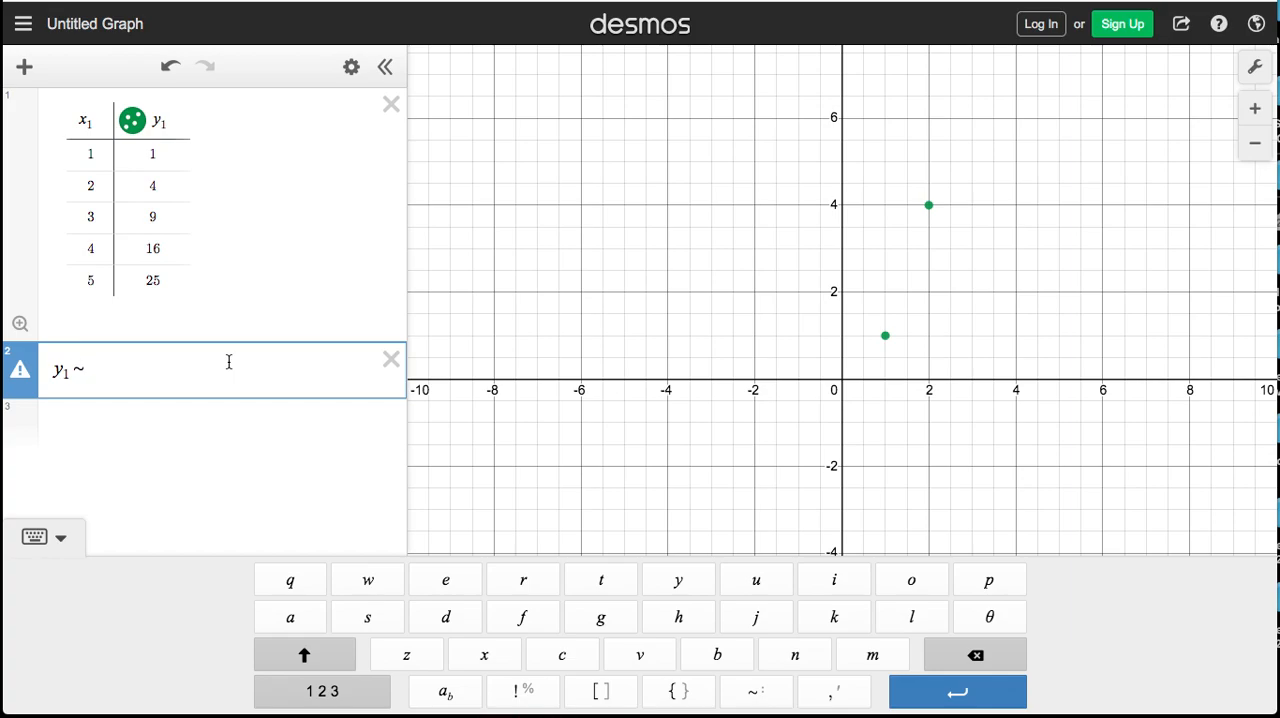
{"action": "type", "text": "ax"}
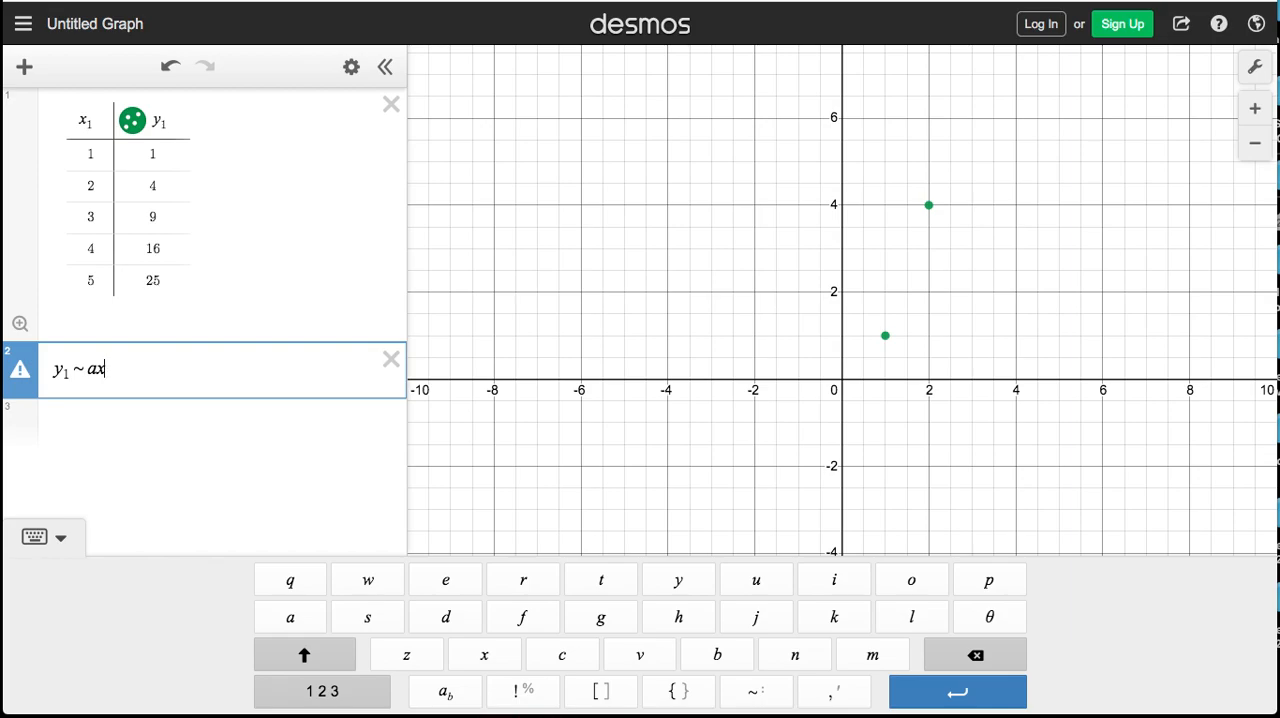
{"action": "type", "text": "1"}
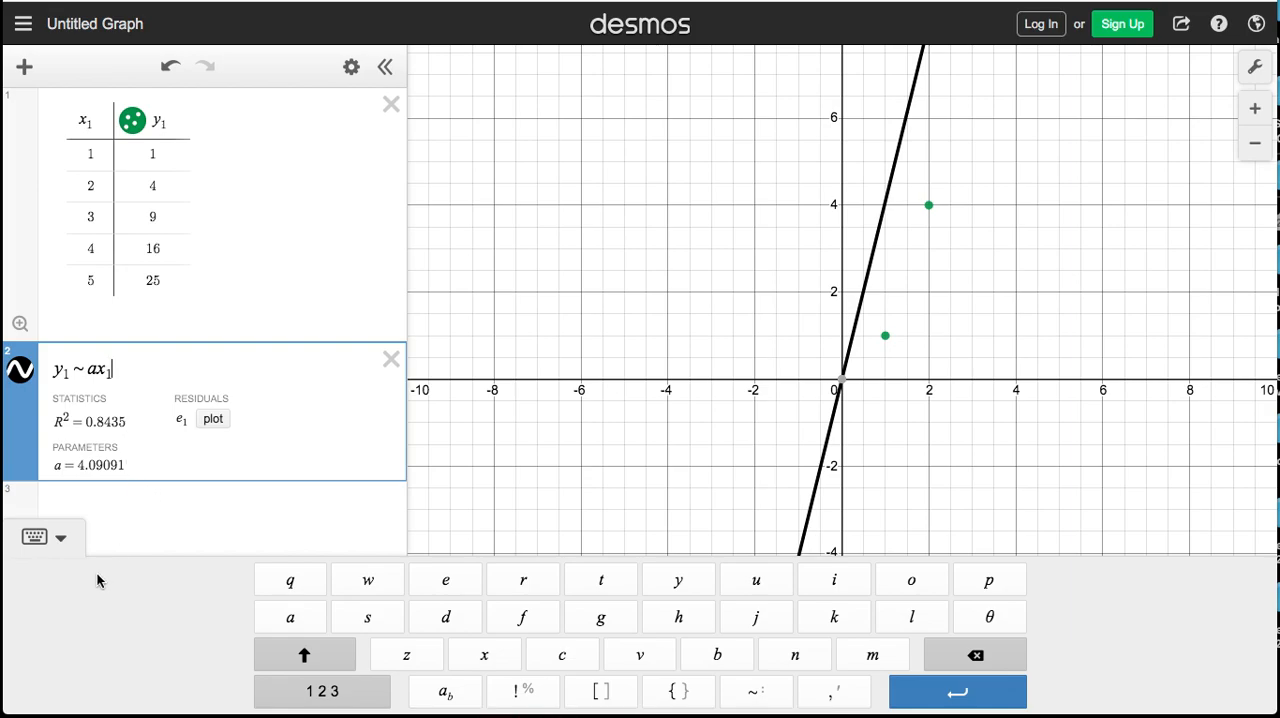
{"action": "type", "text": "2"}
{"action": "key", "text": "BackSpace"}
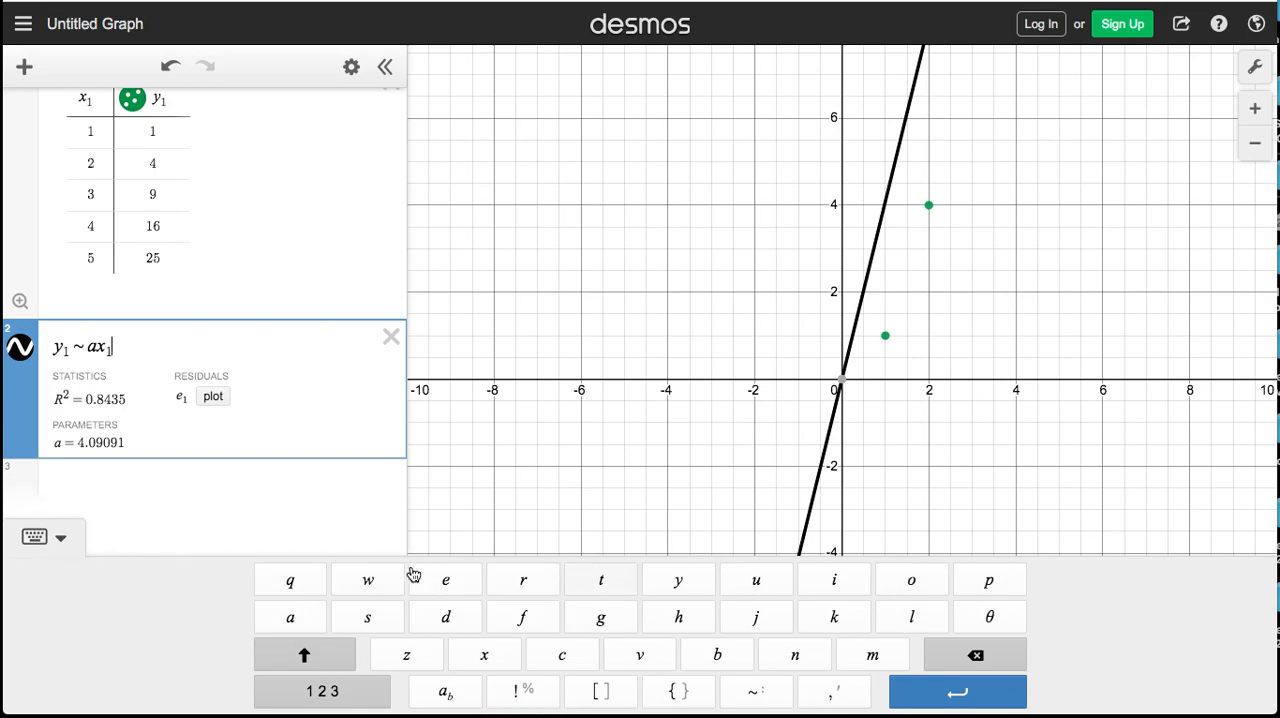
Square x₁ in the regression and extend it to the quadratic model y₁ ~ ax₁² + bx₁ + c
{"action": "left_click", "coordinate": [322, 691]}
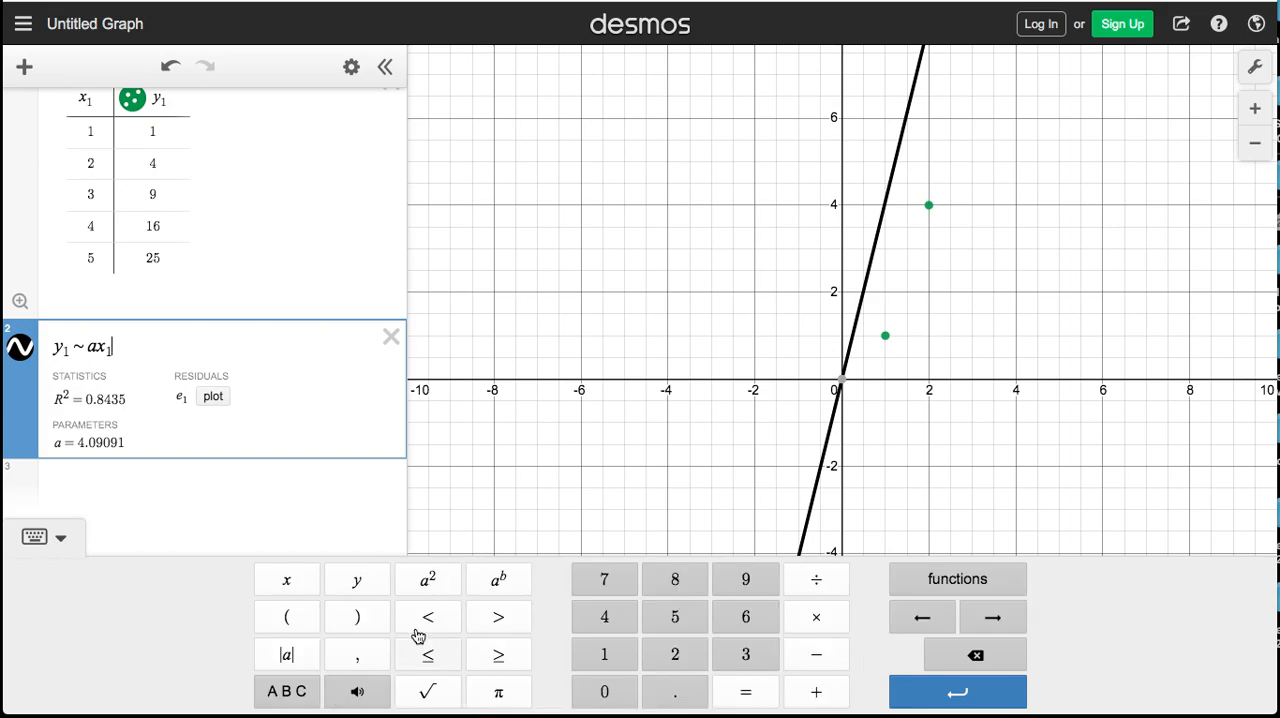
{"action": "left_click", "coordinate": [435, 580]}
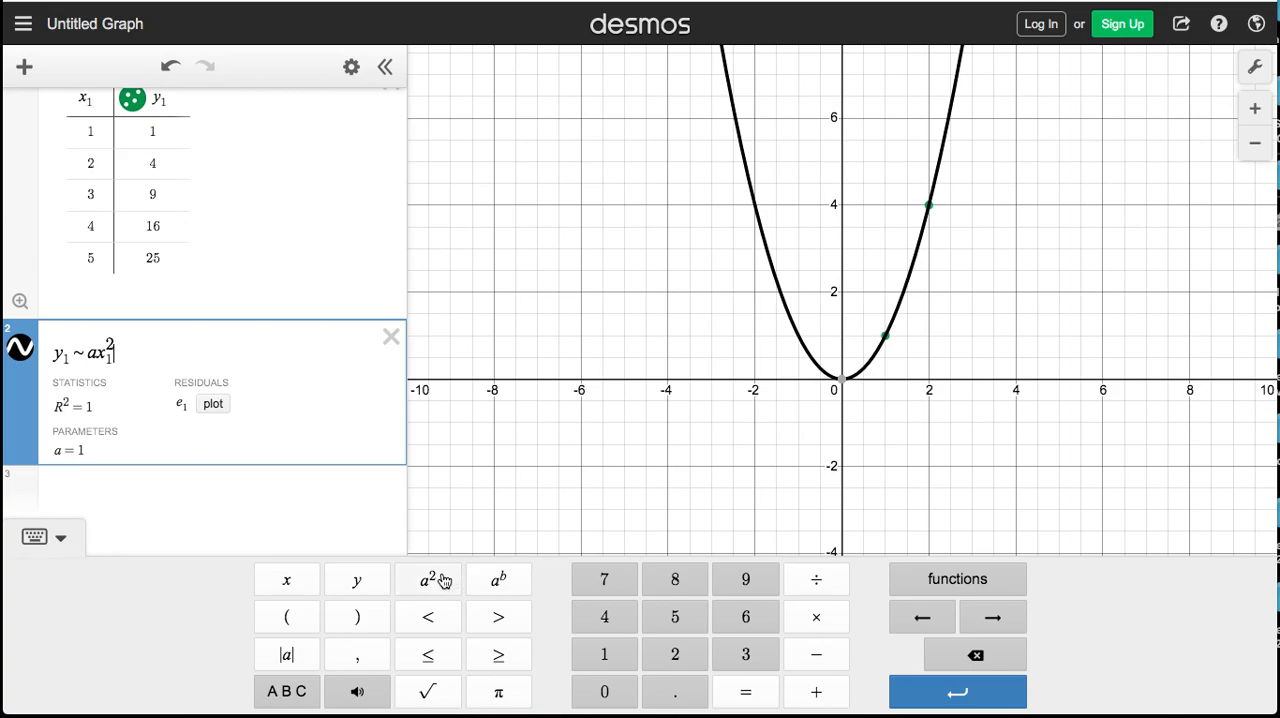
{"action": "type", "text": "+ b"}
{"action": "type", "text": "x_"}
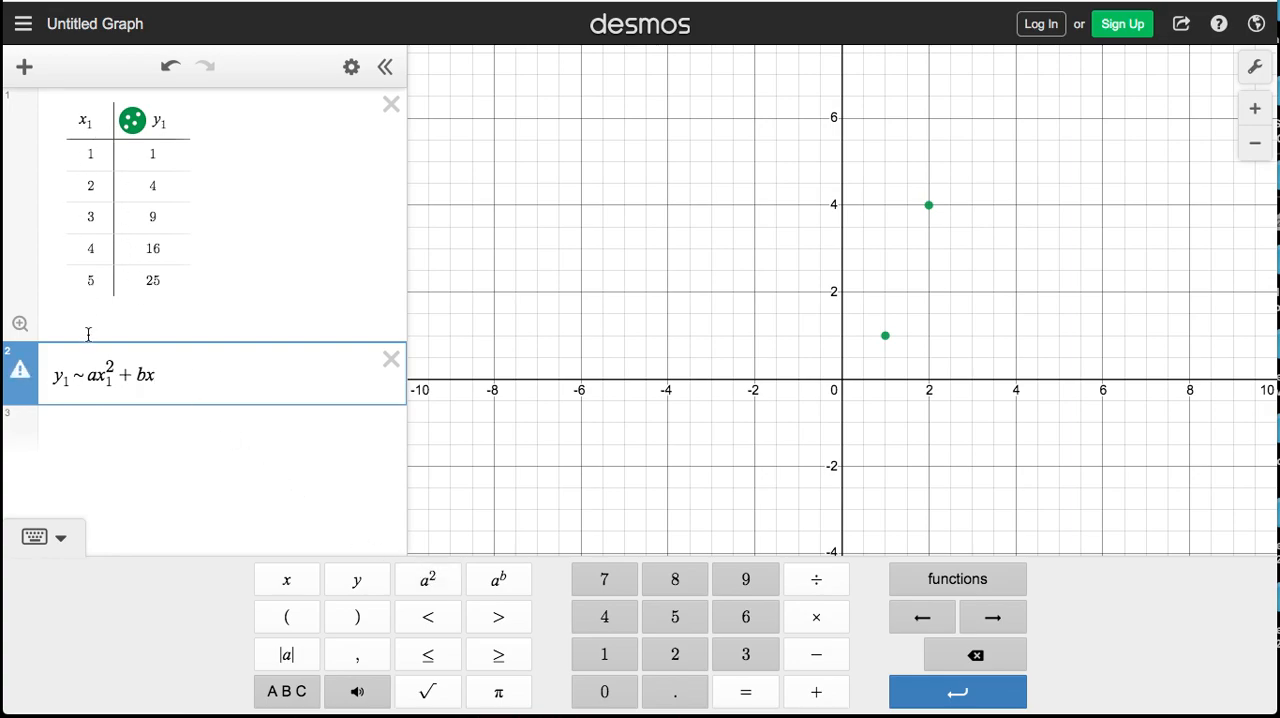
{"action": "type", "text": "1 + c"}
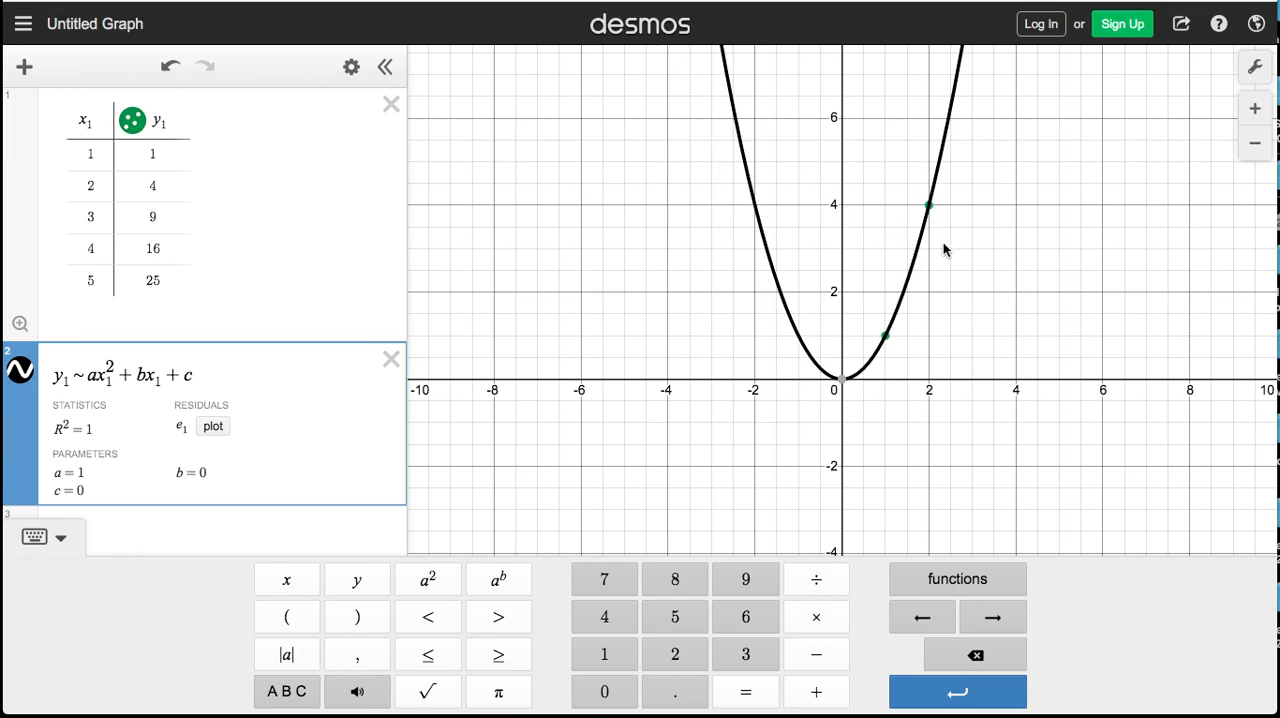
{"action": "left_click", "coordinate": [1262, 148]}
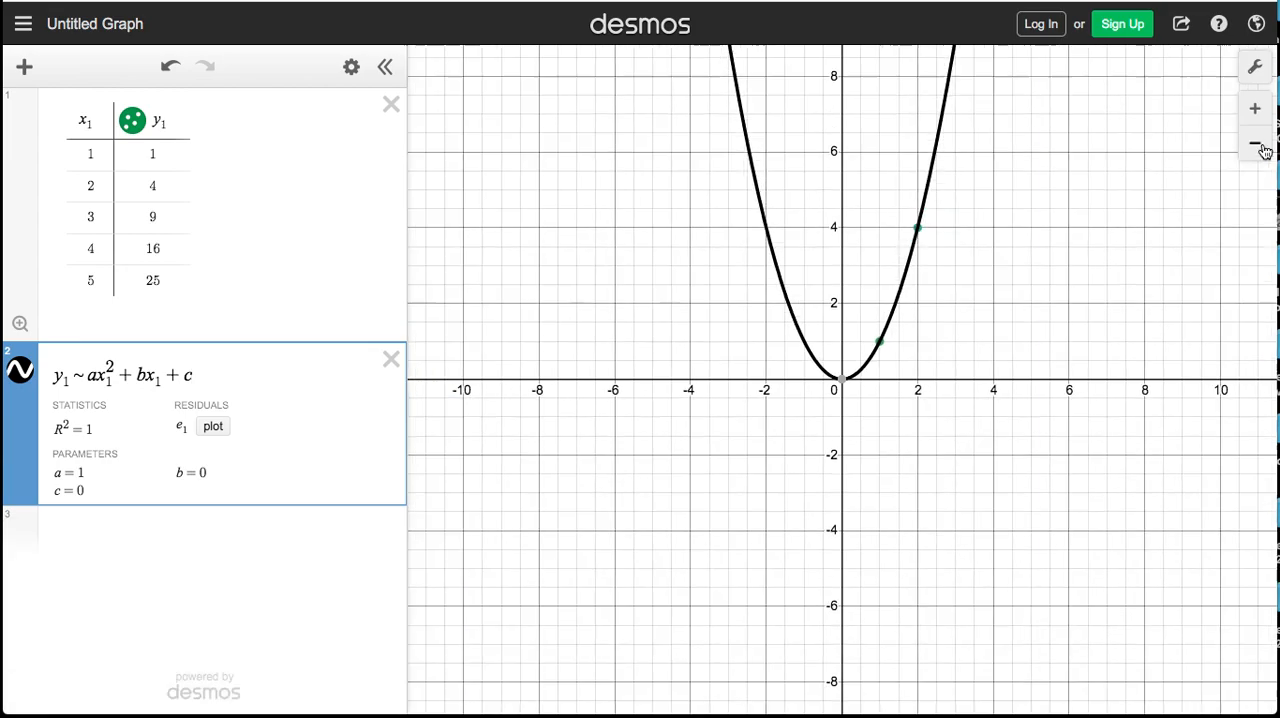
{"action": "left_click", "coordinate": [1262, 148]}
{"action": "left_click", "coordinate": [1262, 148]}
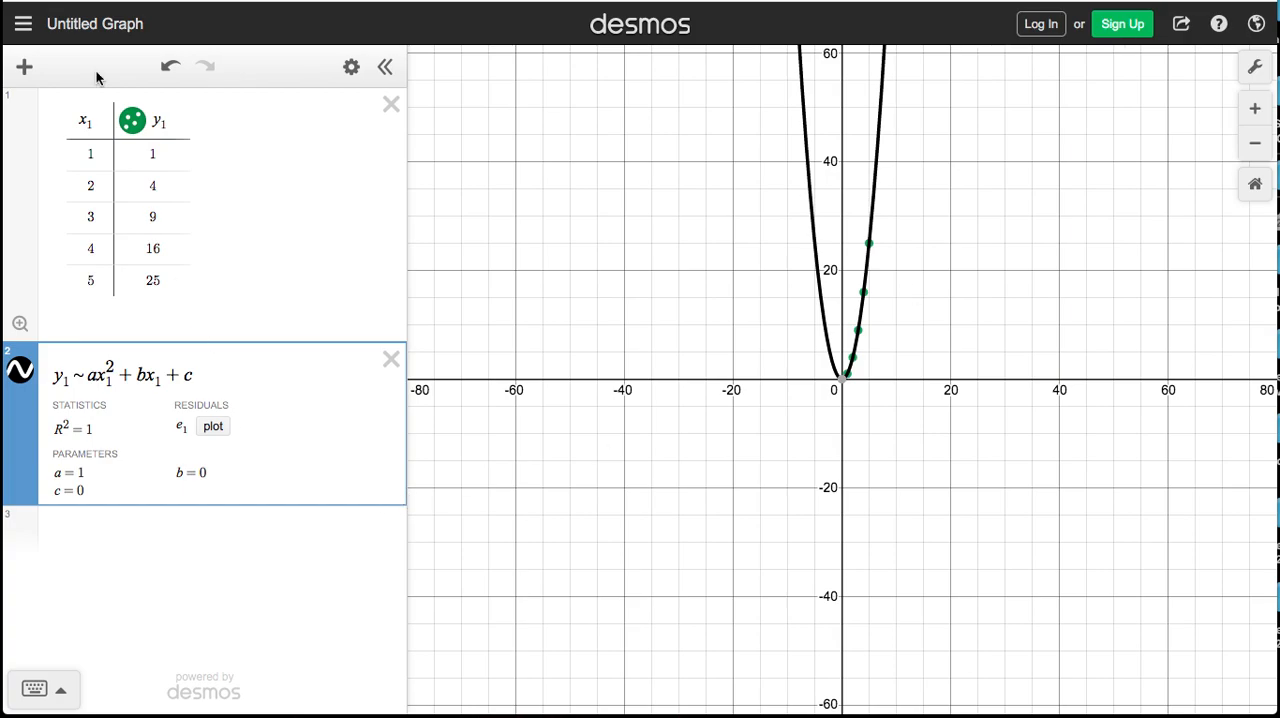
Edit the quadratic regression into the linear model y₁ ~ mx₁ + b
{"action": "left_click", "coordinate": [96, 375]}
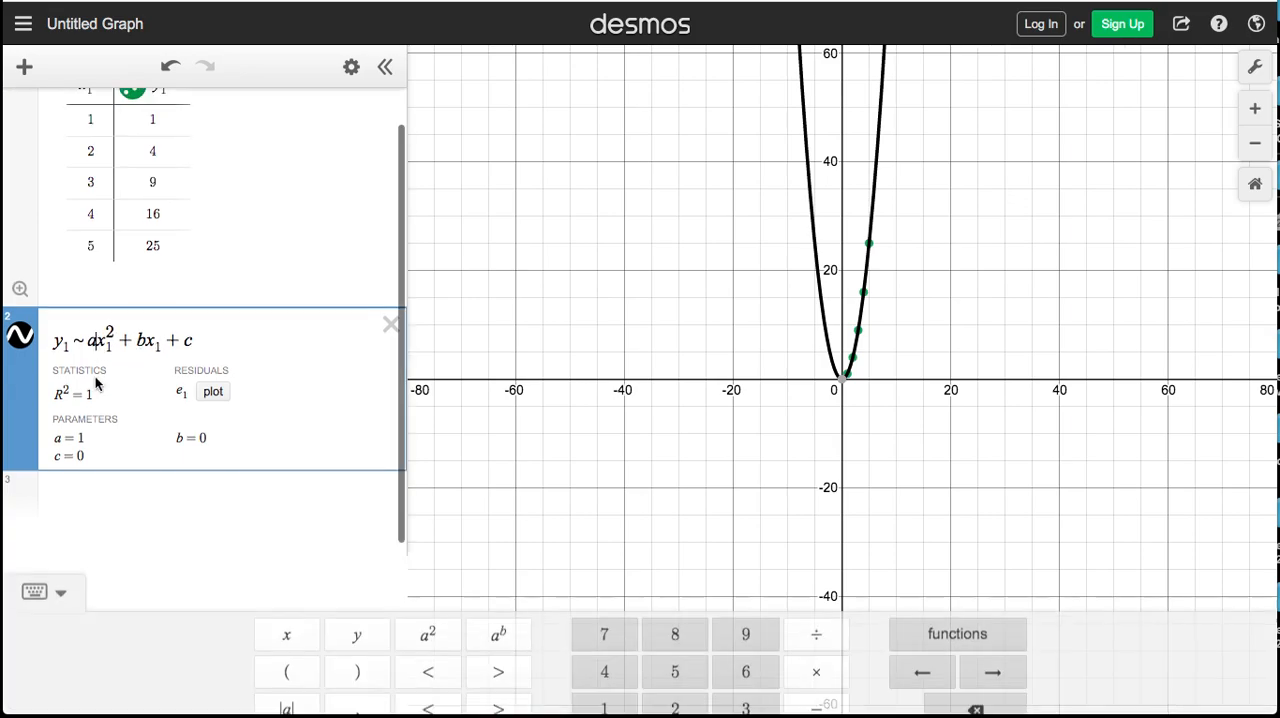
{"action": "key", "text": "BackSpace"}
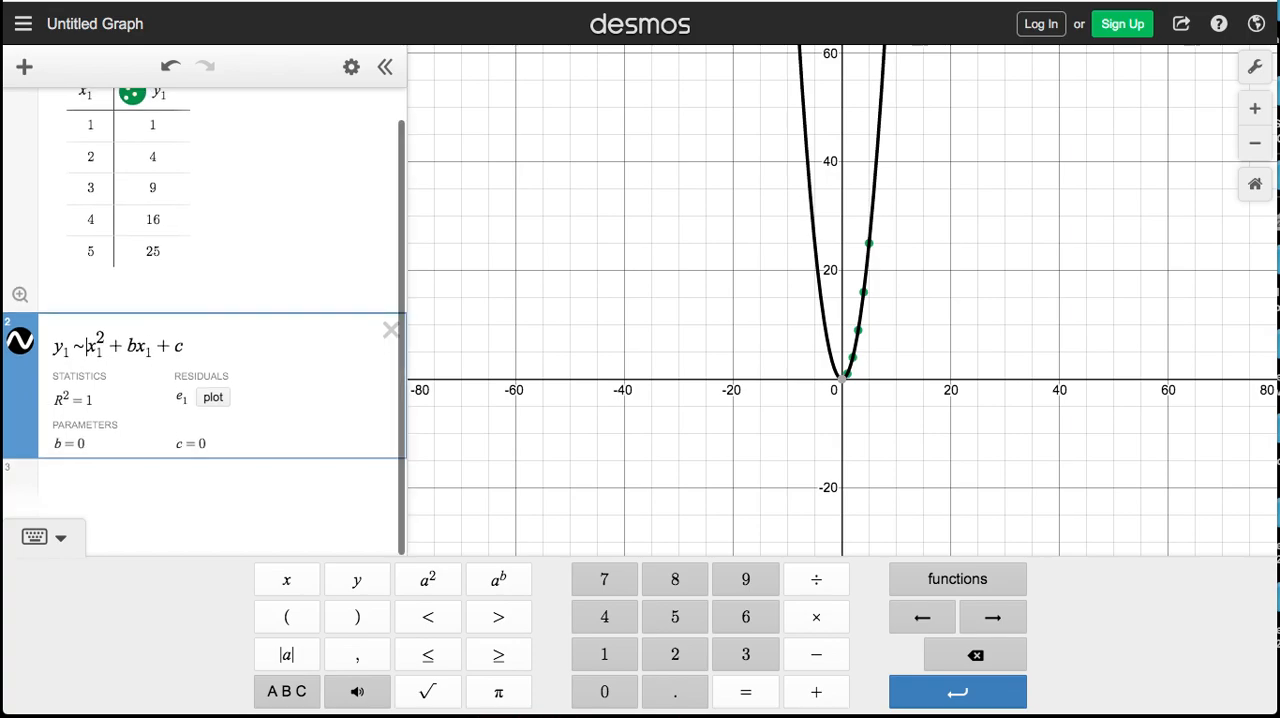
{"action": "key", "text": "BackSpace"}
{"action": "key", "text": "BackSpace"}
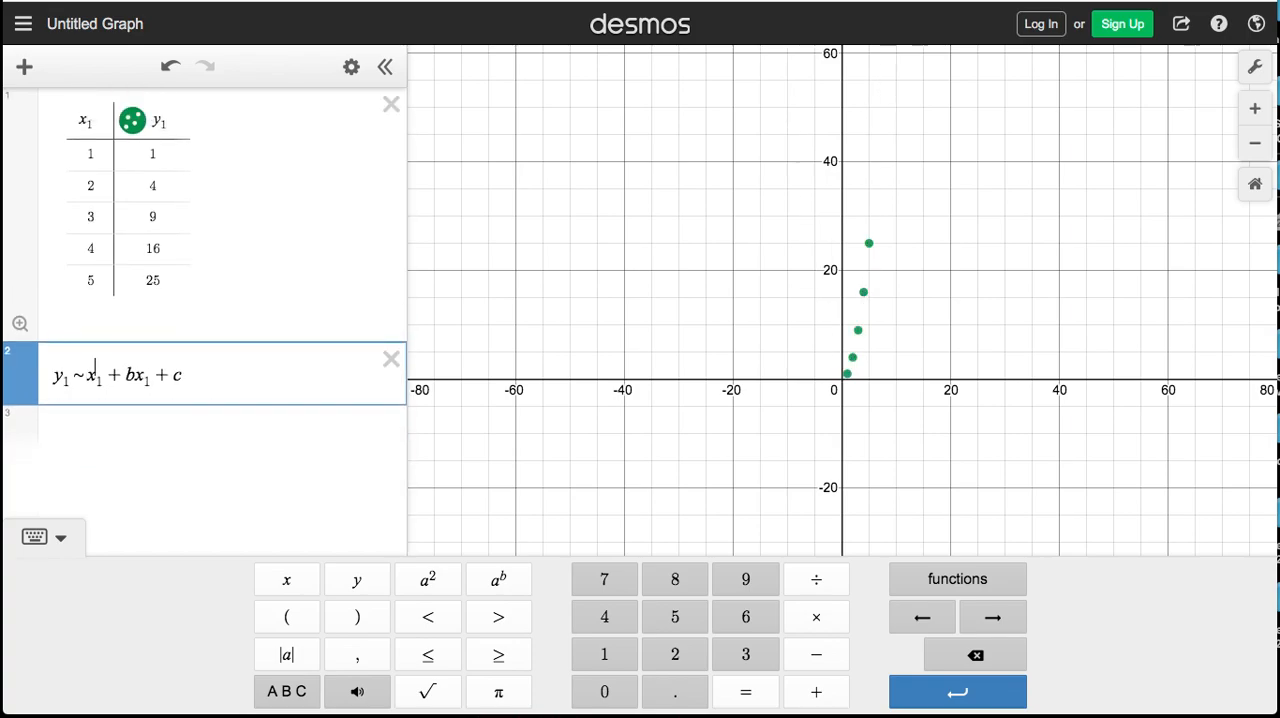
{"action": "type", "text": "m"}
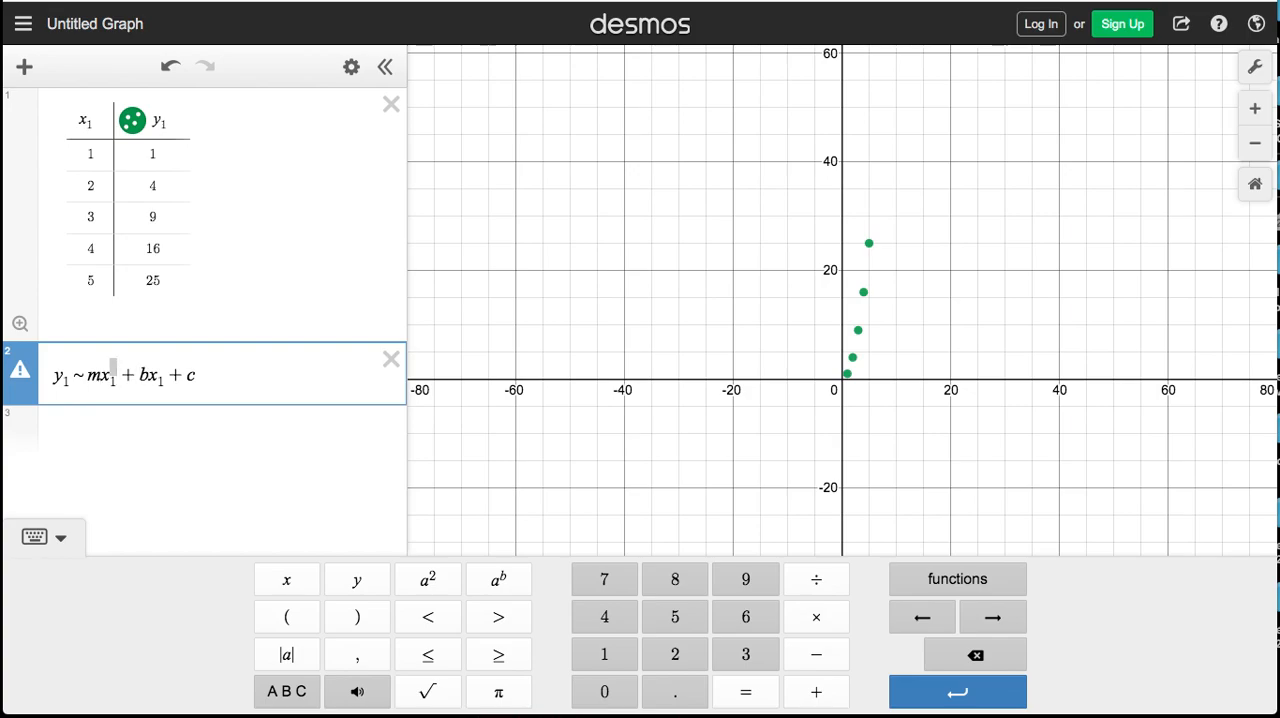
{"action": "key", "text": "BackSpace"}
{"action": "key", "text": "BackSpace"}
{"action": "key", "text": "BackSpace"}
{"action": "key", "text": "BackSpace"}
{"action": "key", "text": "BackSpace"}
{"action": "key", "text": "BackSpace"}
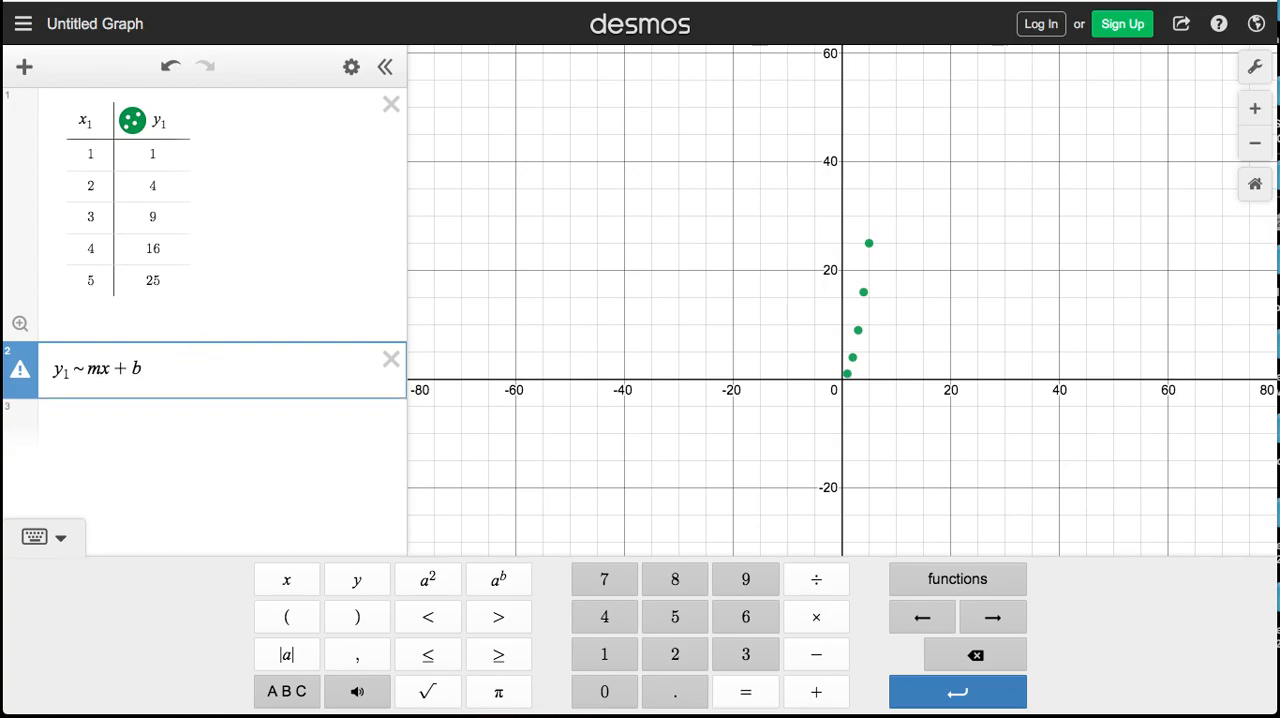
{"action": "type", "text": "1"}
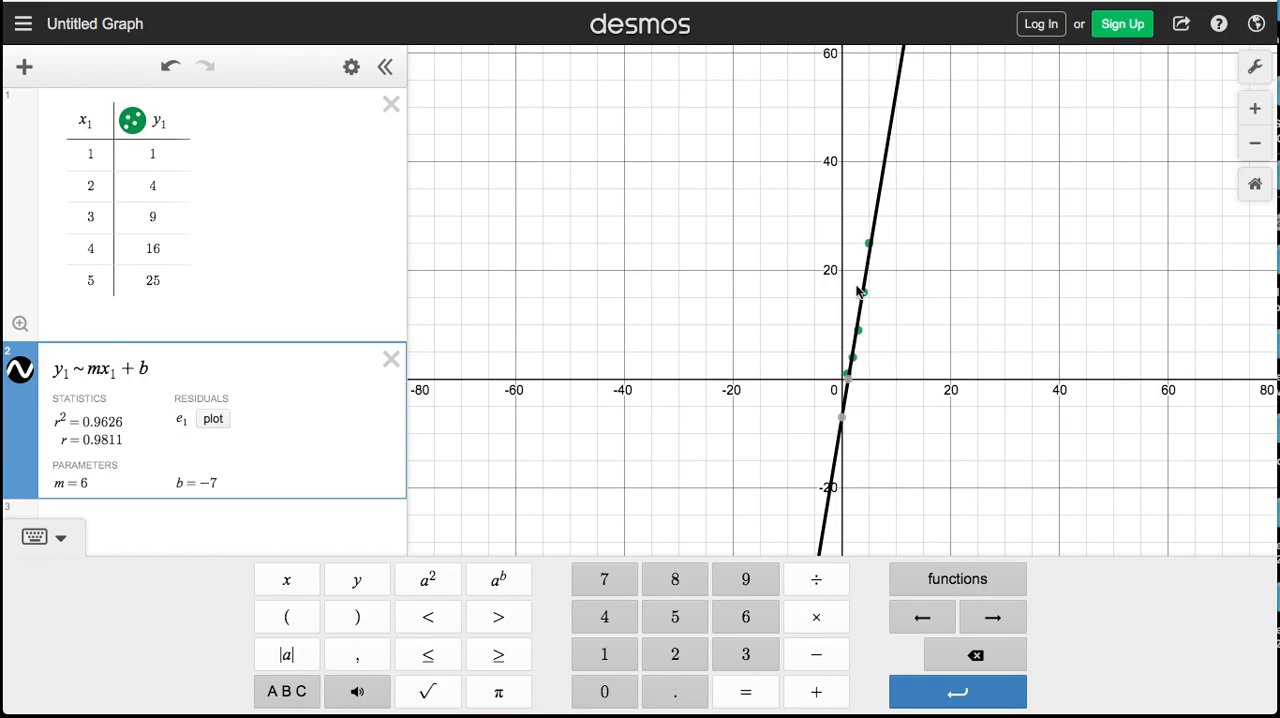
{"action": "left_click", "coordinate": [1255, 108]}
{"action": "left_click", "coordinate": [1255, 108]}
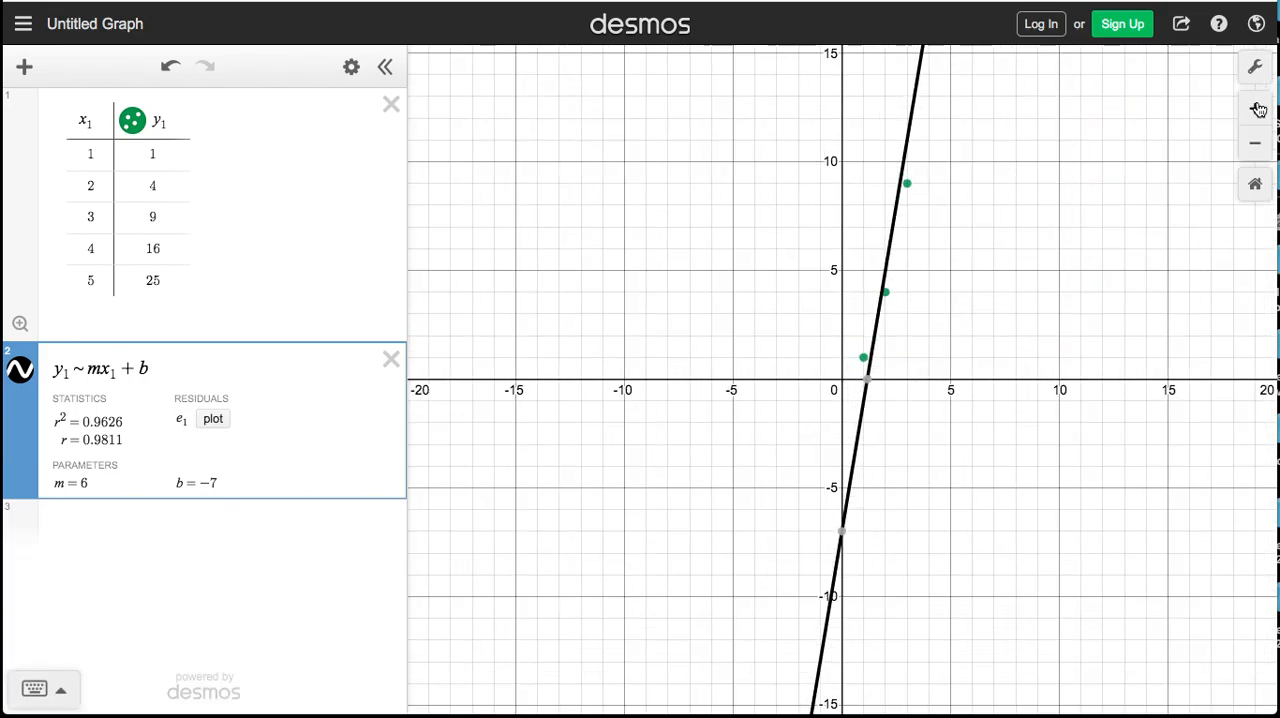
{"action": "left_click", "coordinate": [1255, 108]}
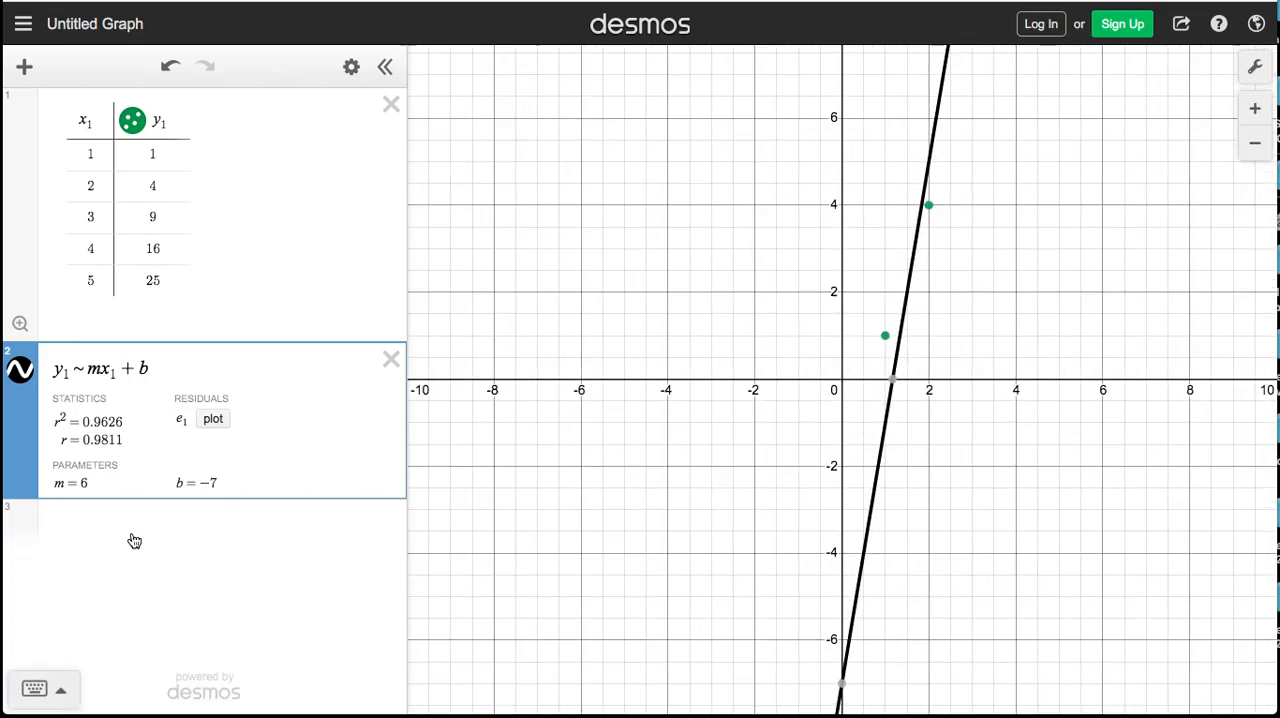